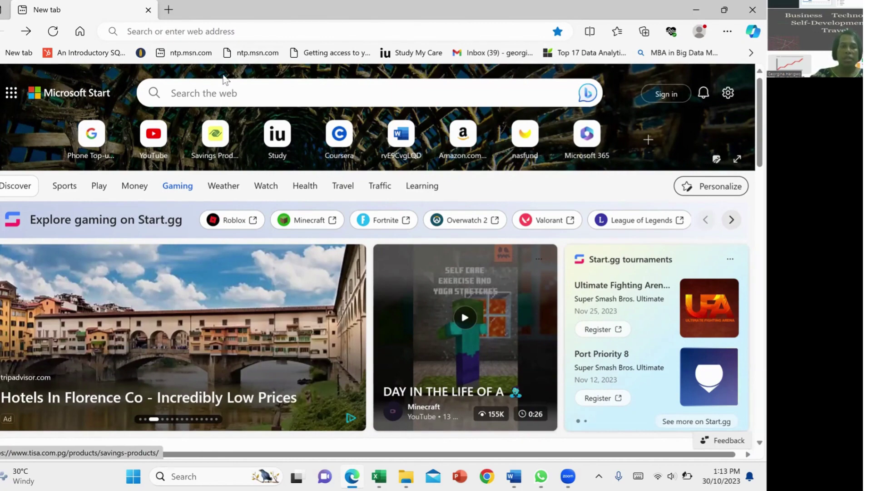
Step: Search Bing for 'ipa online registration' from the Edge address bar
click(214, 29)
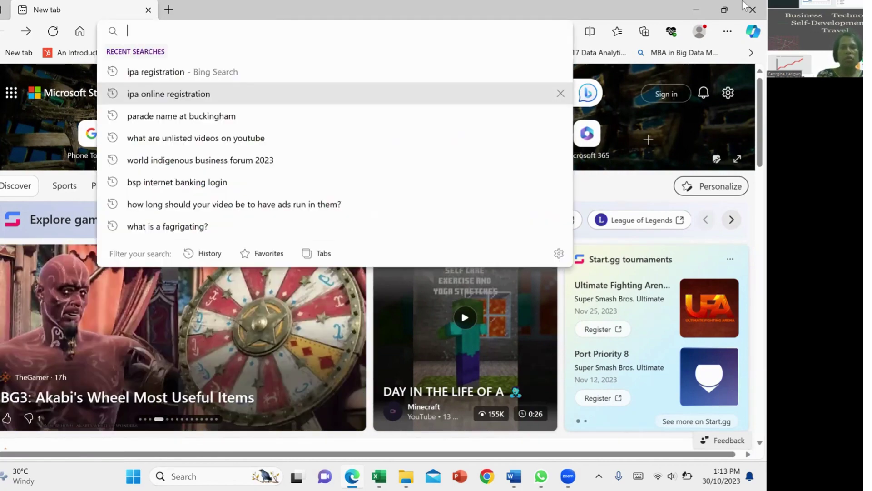
text(ip)
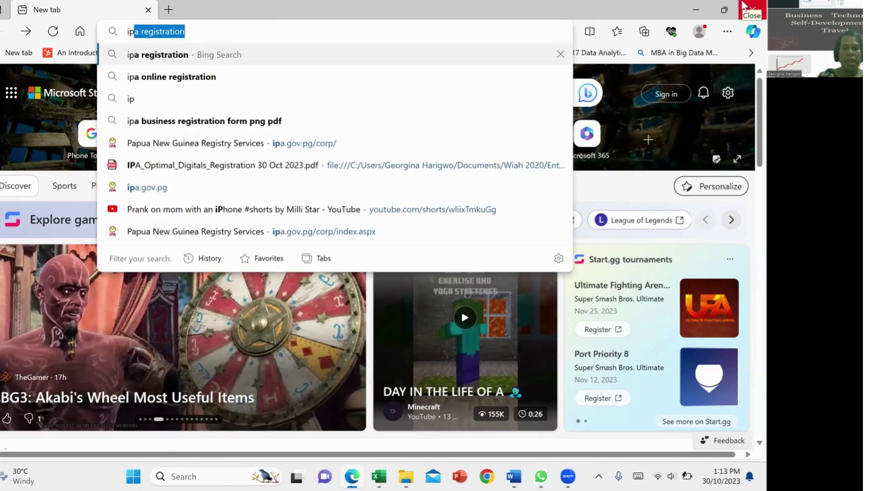
text(a)
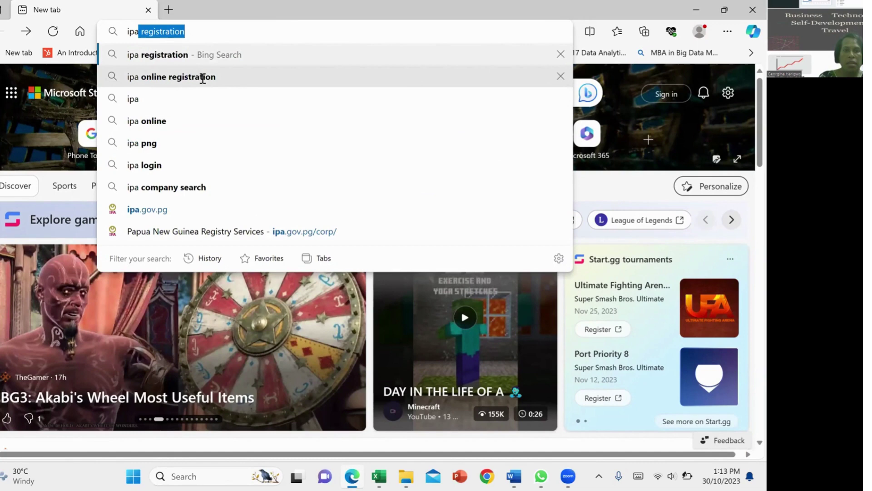
click(202, 78)
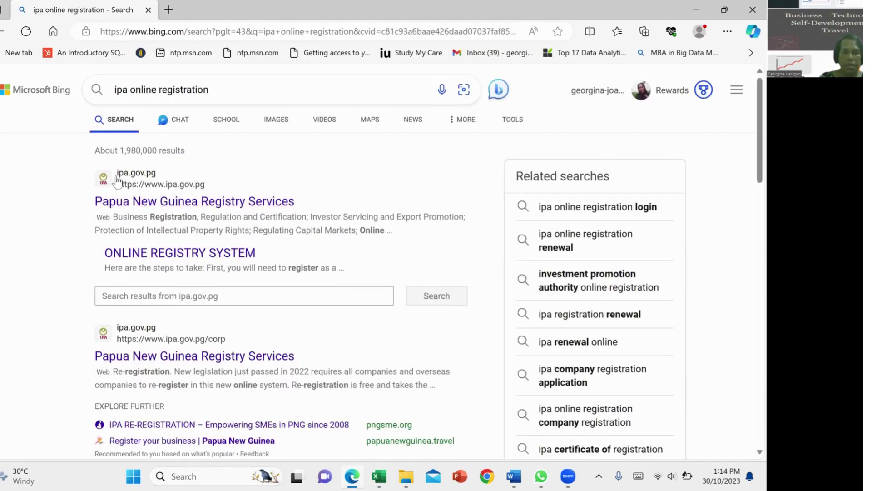
Step: Go from the ipa.gov.pg result to Online Registries > Business Entities, then 'How to register a business name'
click(192, 204)
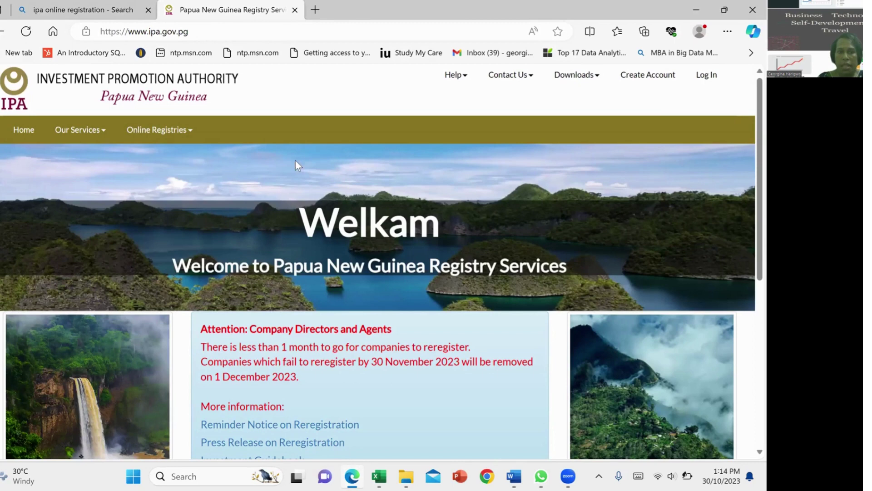
click(179, 131)
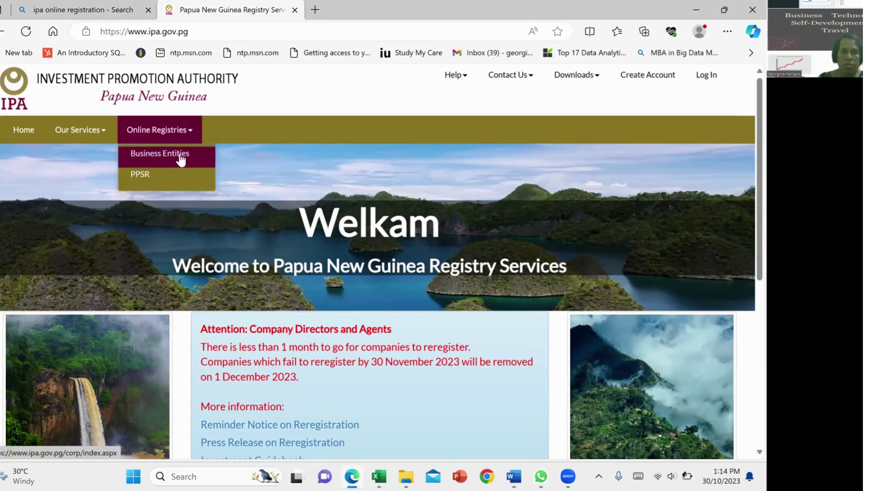
click(184, 163)
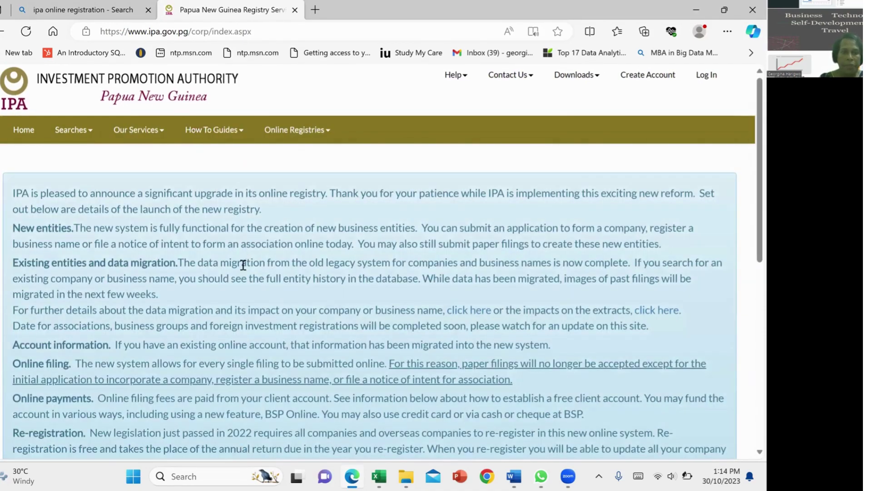
scroll(242, 265, down, 5)
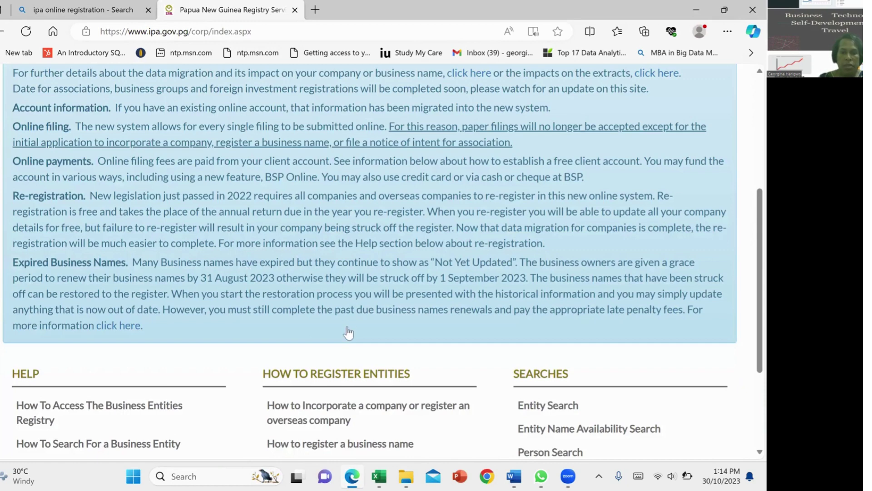
scroll(349, 333, down, 3)
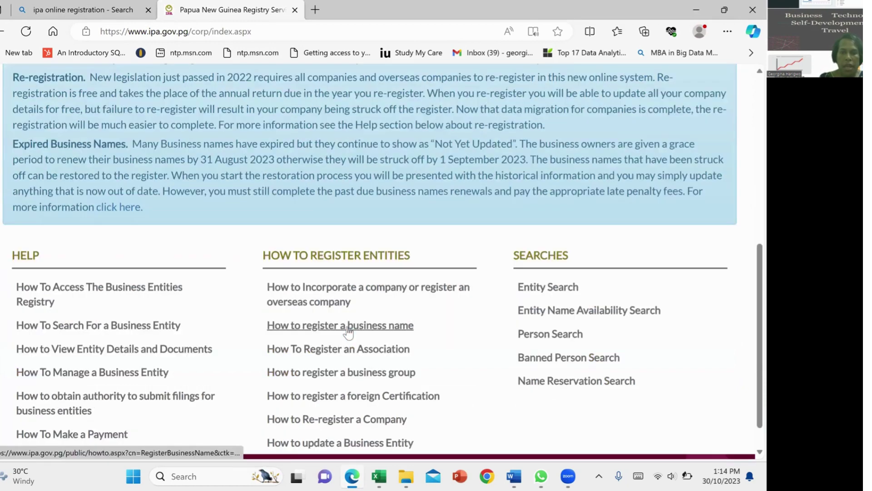
click(324, 325)
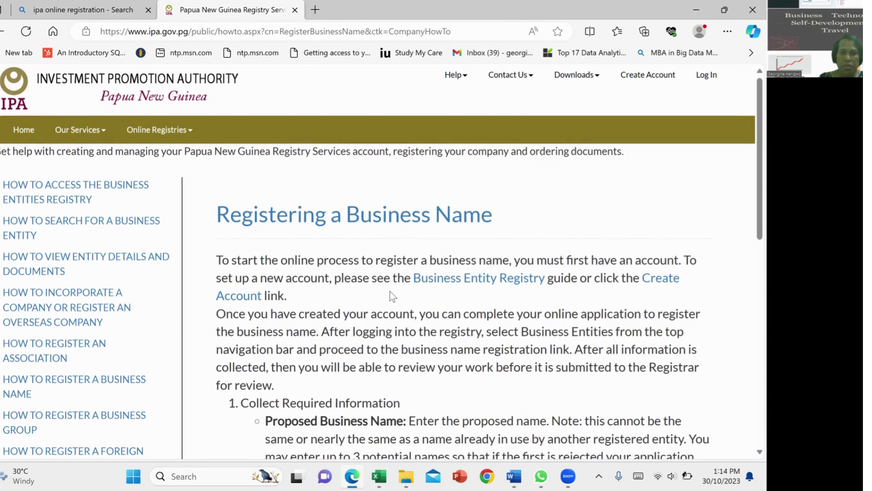
Step: Start Create Account, dismiss the ATTENTION notice, choose a Business Entities account and accept the Terms
click(655, 283)
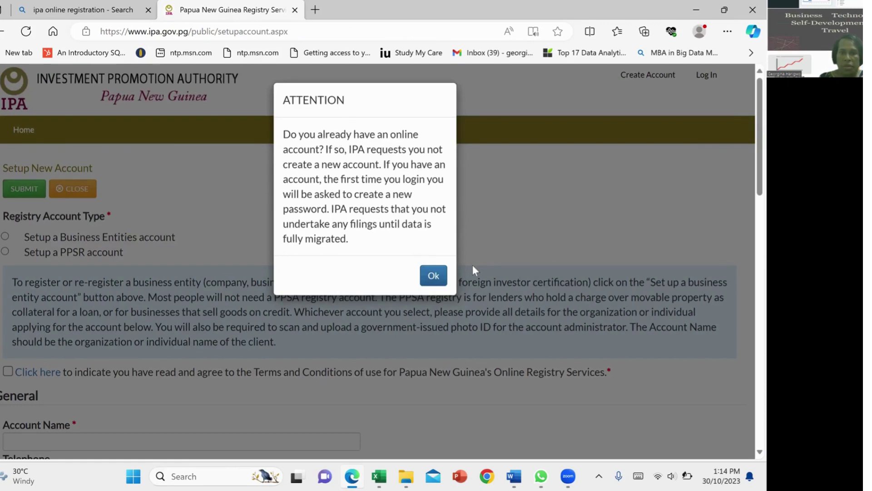
click(434, 275)
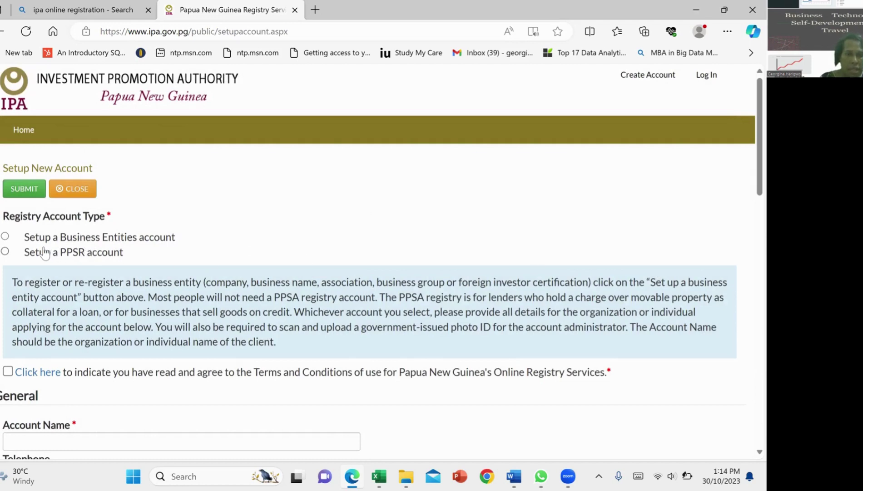
click(6, 236)
click(8, 372)
scroll(179, 303, down, 3)
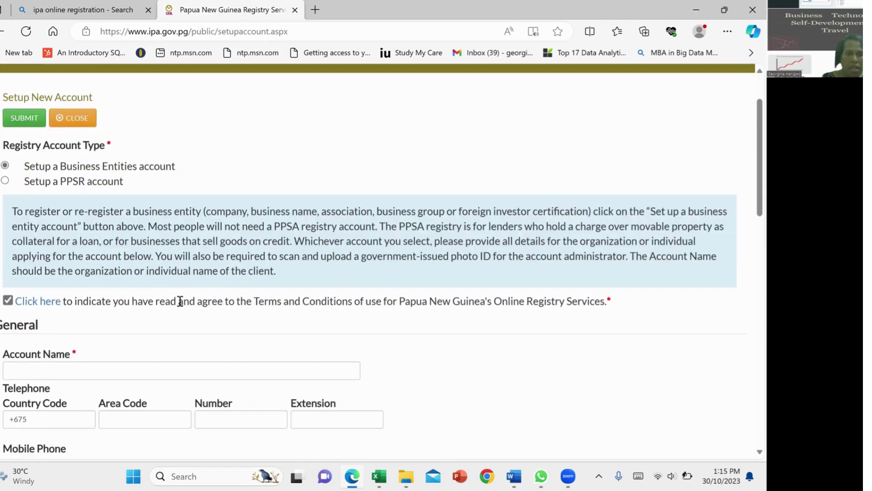
Step: Enter 'Optimal Digital Delights' as the Account Name, correcting a typo
click(76, 323)
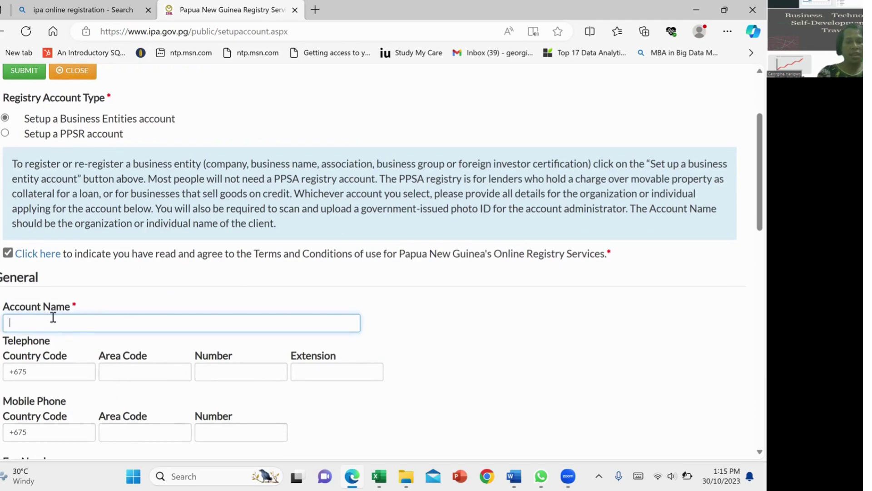
text(Op)
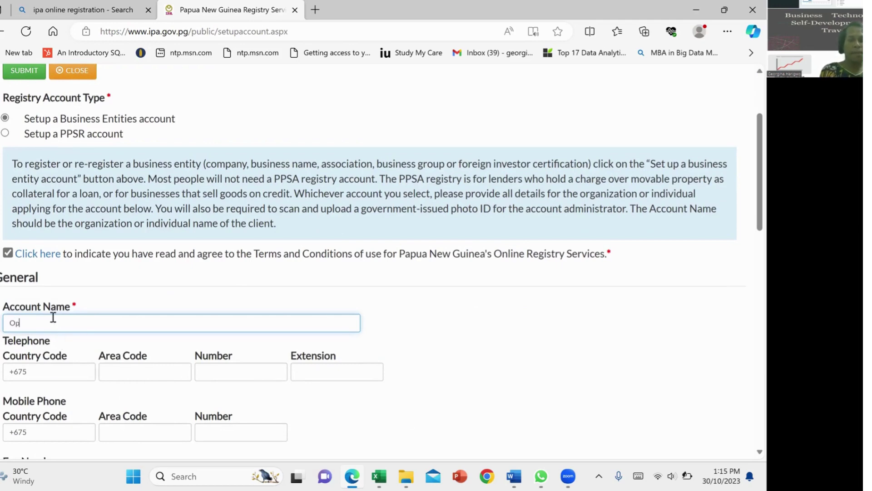
text(timal)
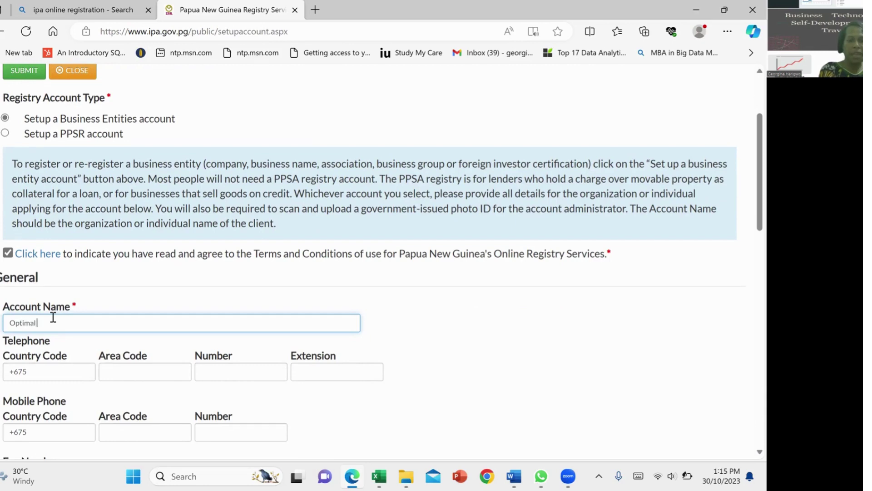
text( Digital)
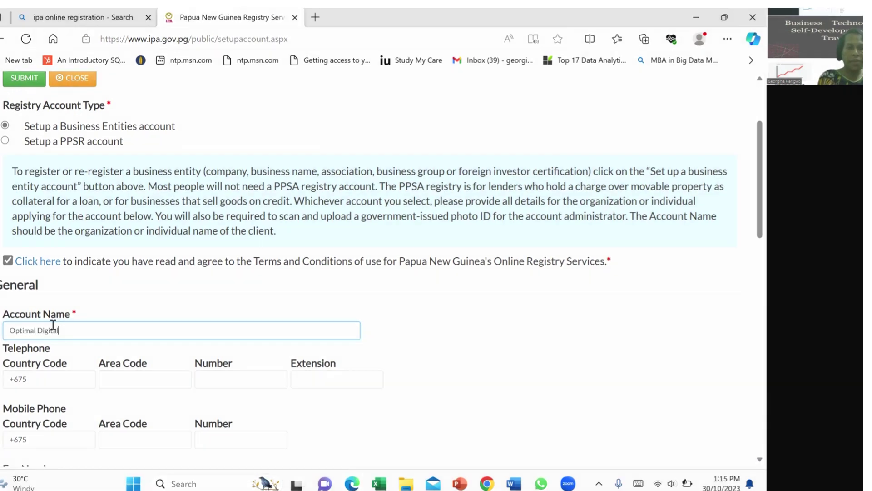
text( Deig)
key(BackSpace)
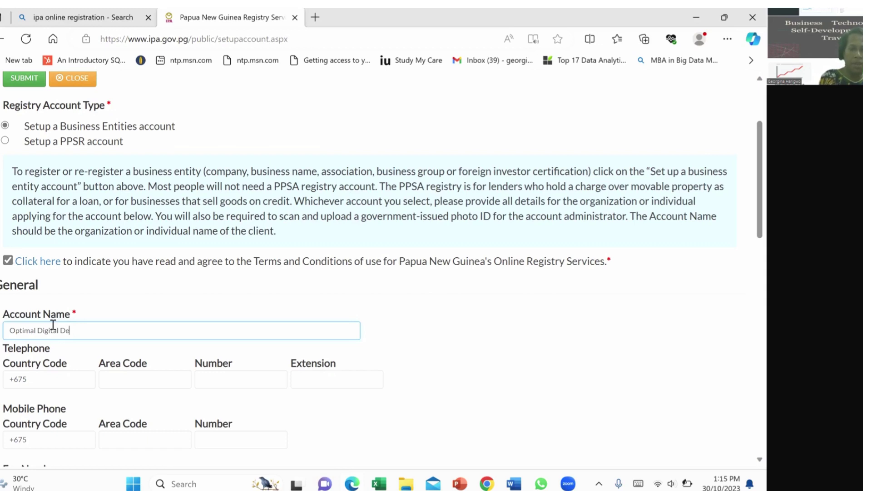
text(lights)
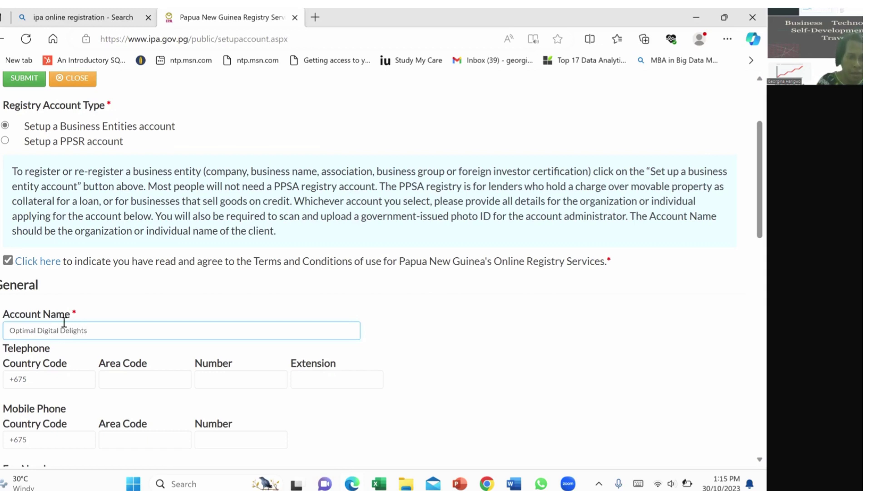
Step: Clear the telephone area code and replace the telephone number with the new number
click(130, 378)
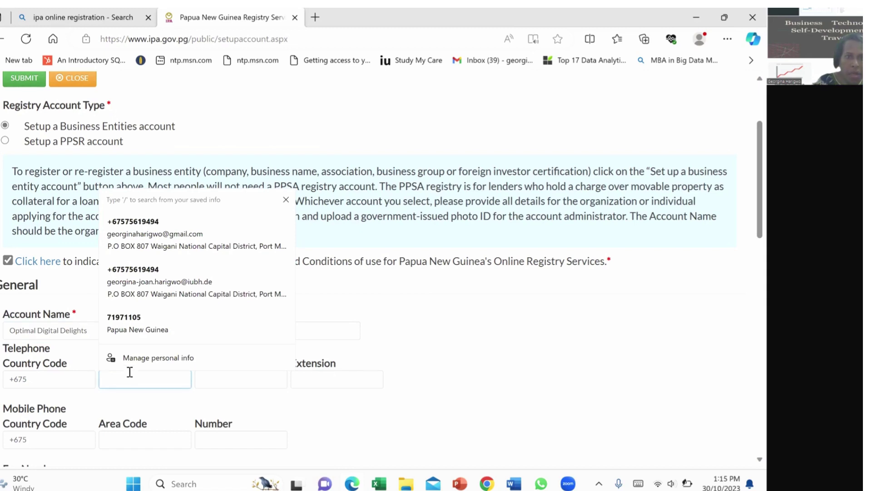
click(164, 231)
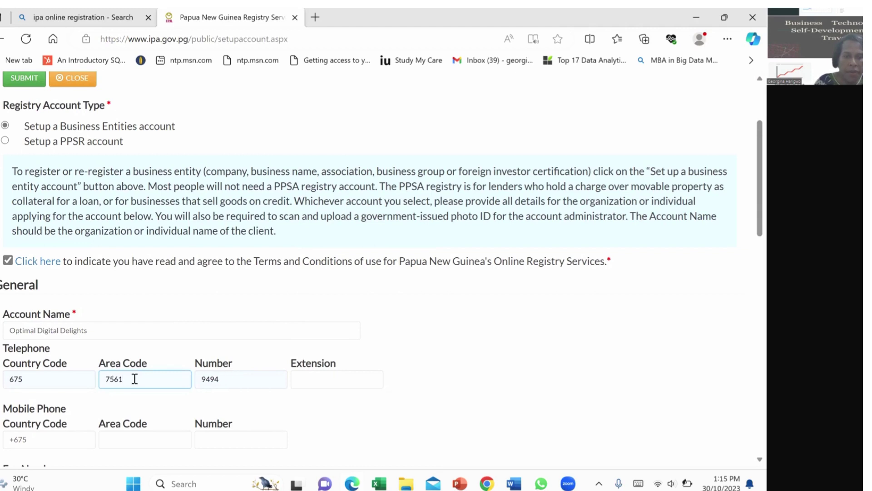
double_click(100, 379)
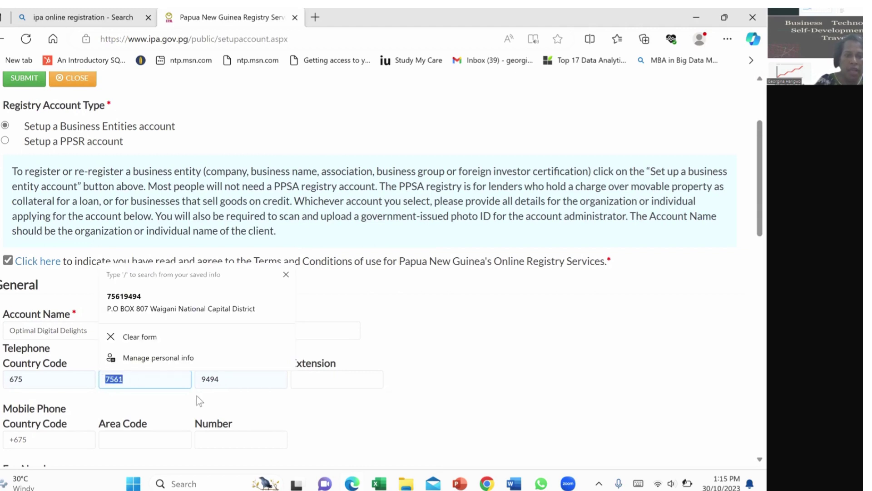
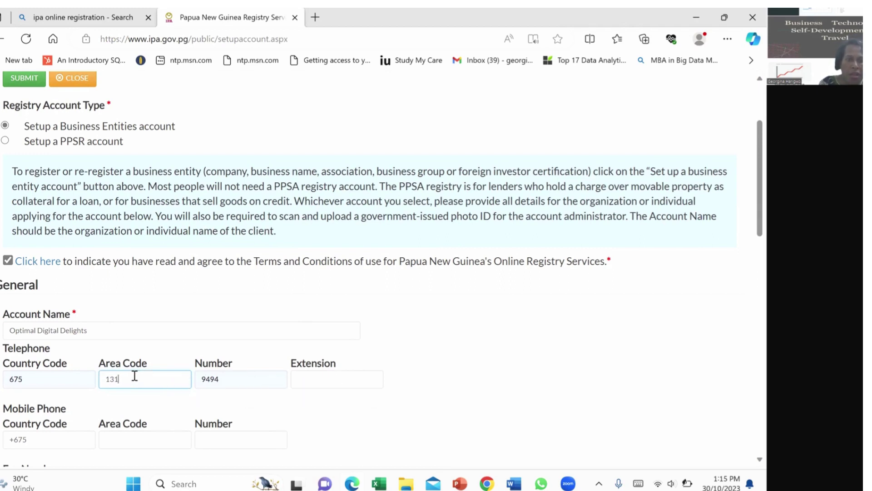
drag(132, 376, 100, 373)
key(BackSpace)
drag(241, 378, 196, 379)
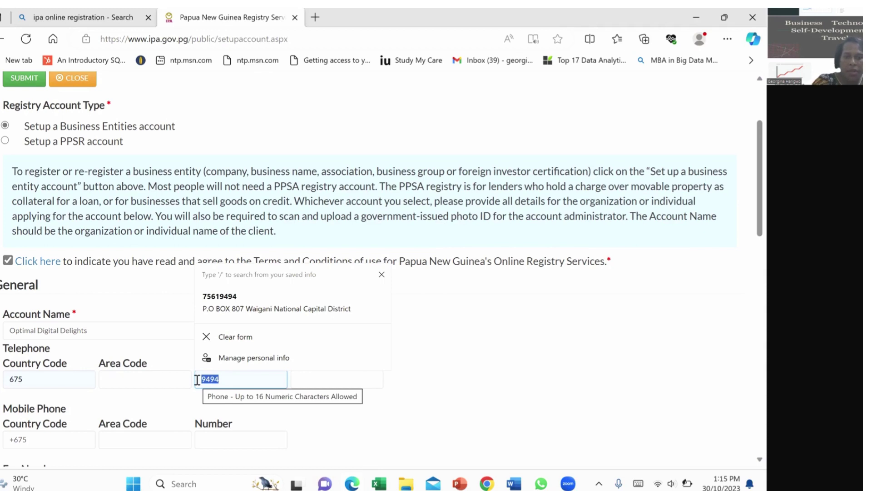
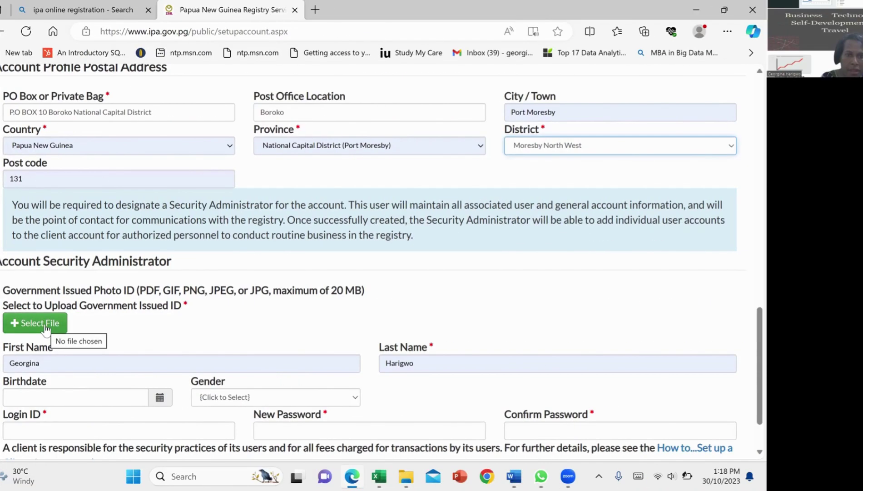
Step: Upload the NID PDF from Documents > Named Personal Documents > National Identification Docs as the photo ID
click(46, 325)
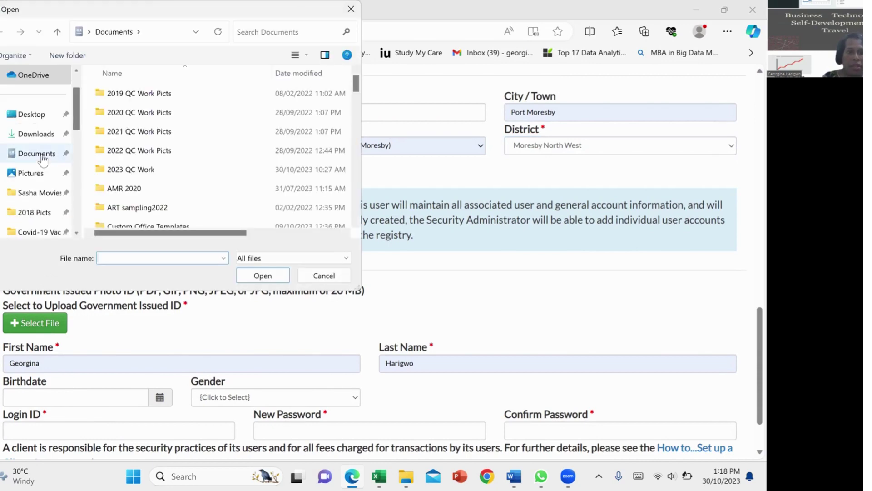
click(41, 157)
click(268, 30)
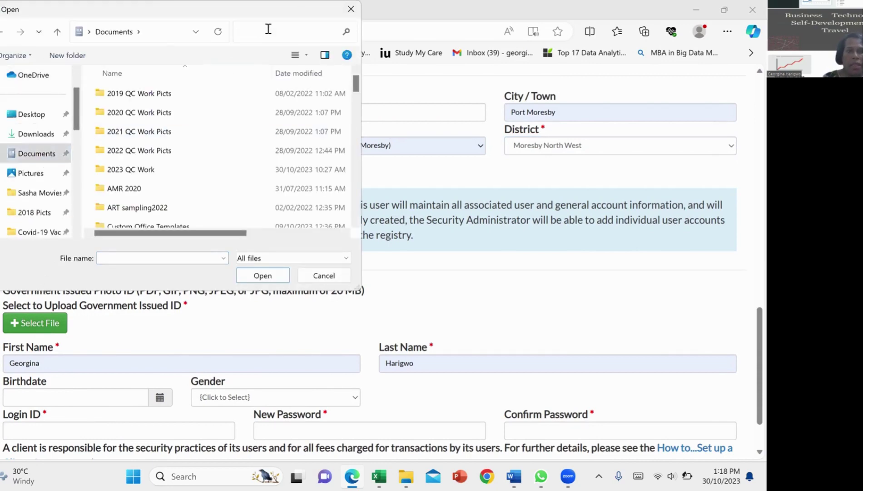
text(Named)
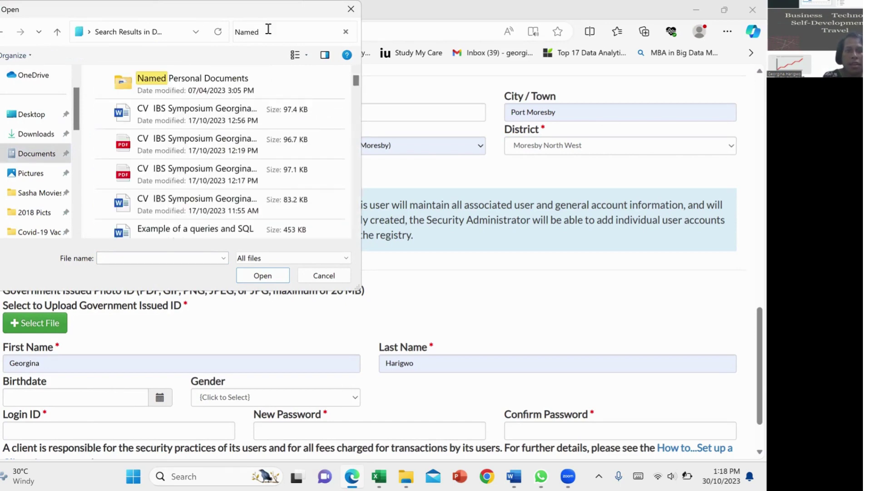
click(211, 84)
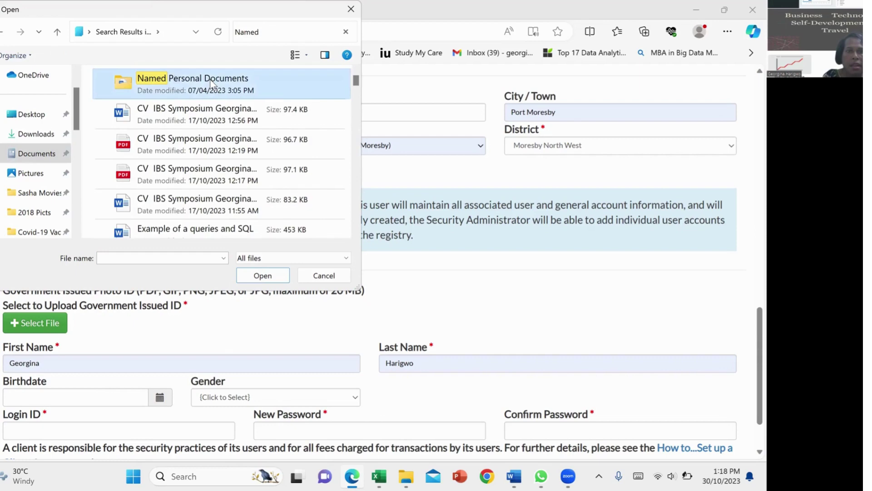
double_click(211, 81)
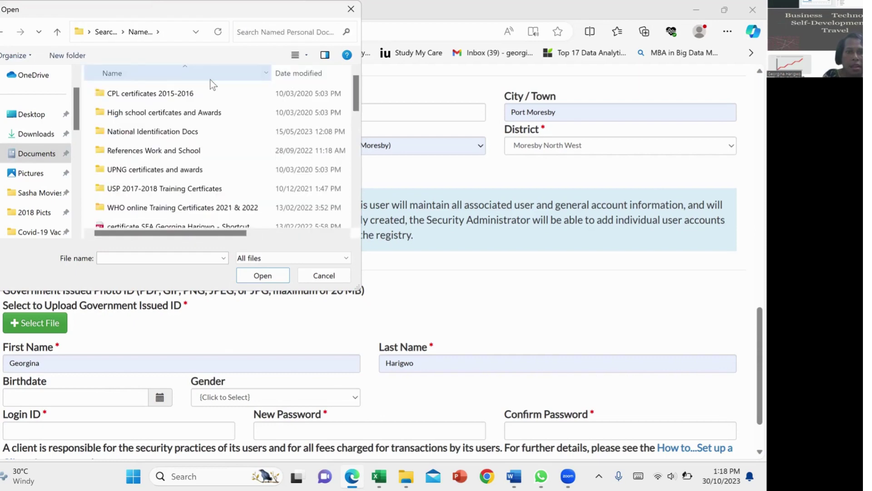
double_click(152, 132)
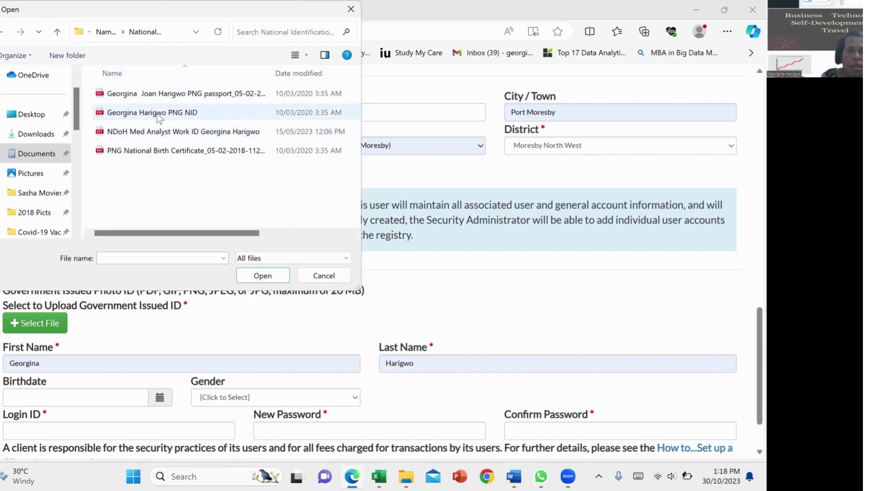
click(157, 113)
click(270, 274)
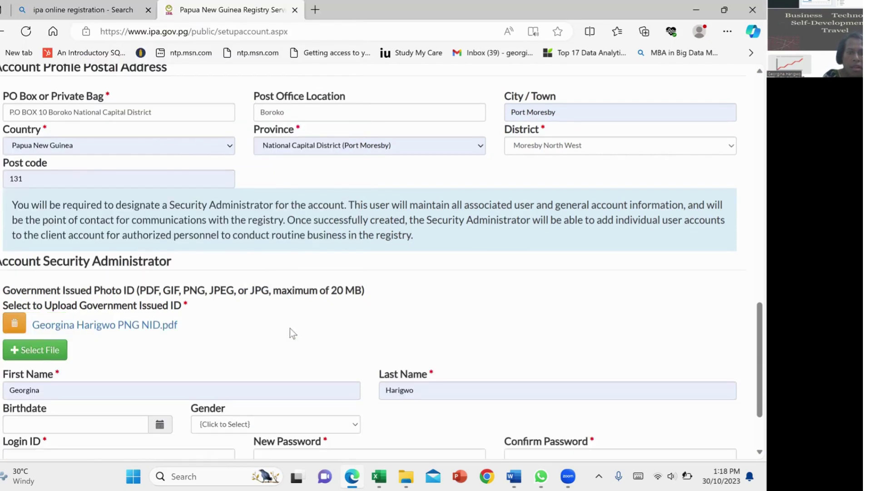
Step: Scroll through the completed account form and return to the top of the page
scroll(290, 328, down, 2)
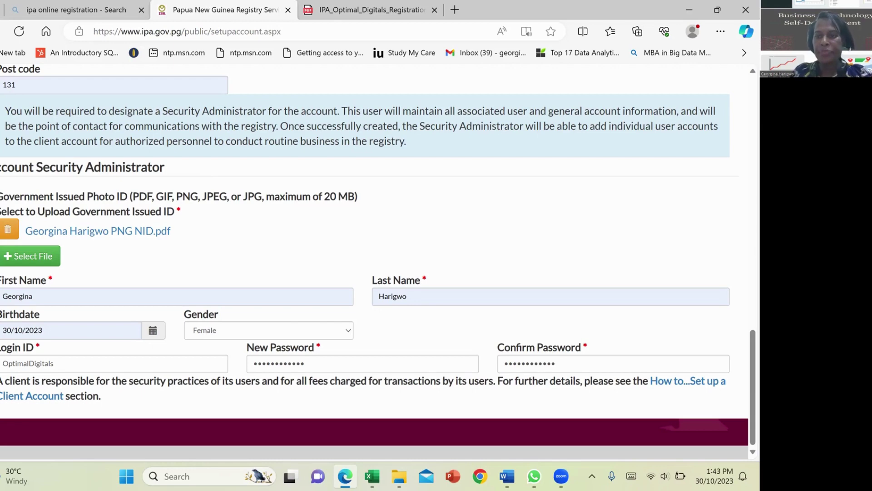
scroll(399, 185, up, 1)
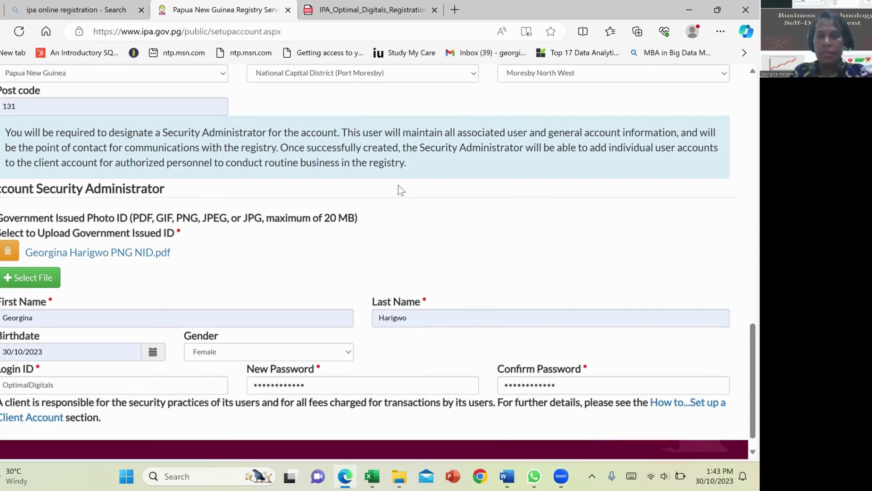
scroll(398, 186, up, 1)
scroll(399, 186, down, 2)
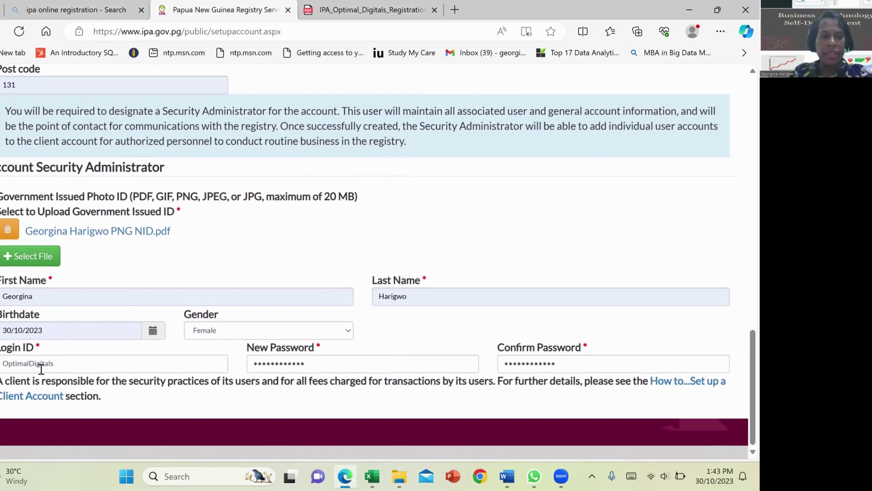
scroll(115, 243, up, 5)
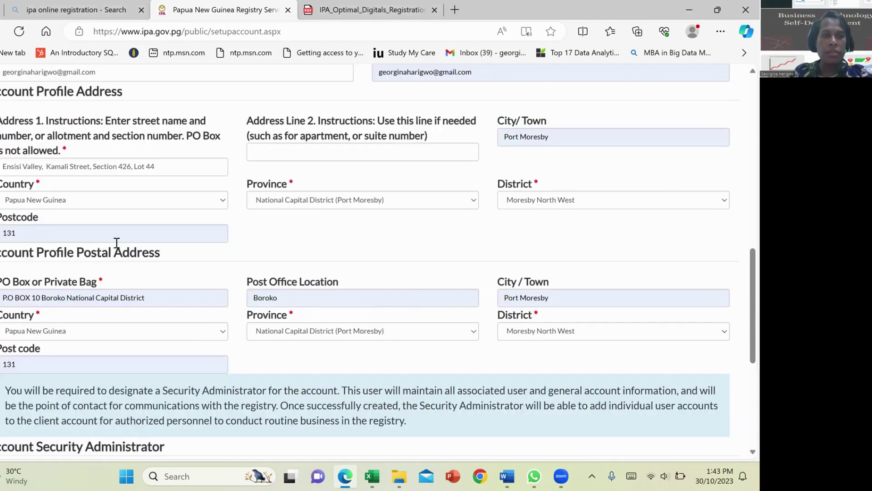
scroll(116, 243, up, 5)
scroll(116, 243, up, 7)
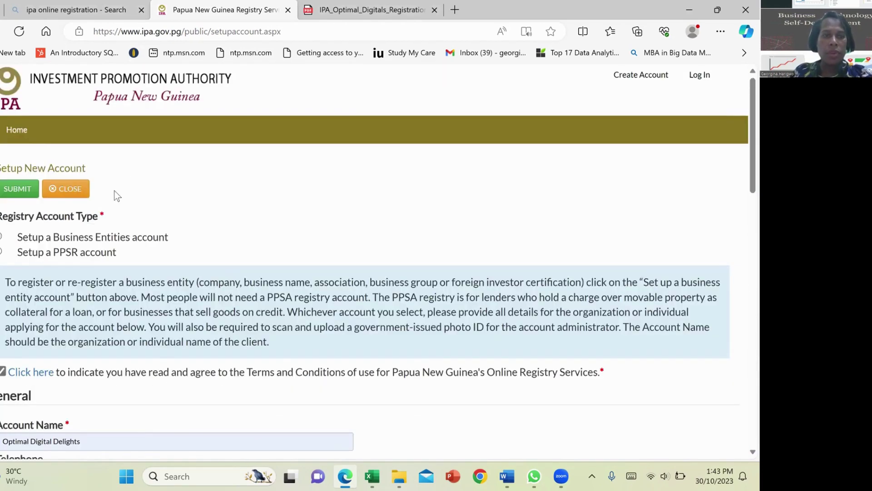
Step: Submit the account setup, note the verification e-mail message, and close back to the IPA home page
click(22, 194)
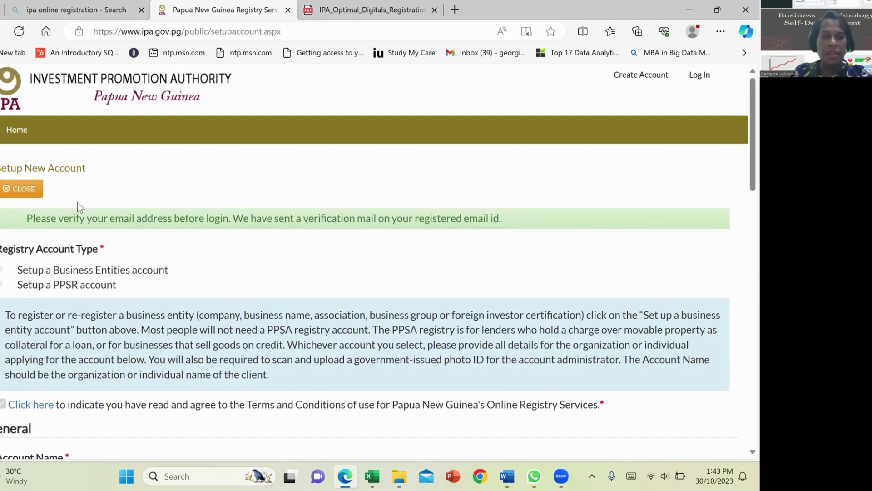
click(20, 189)
click(23, 191)
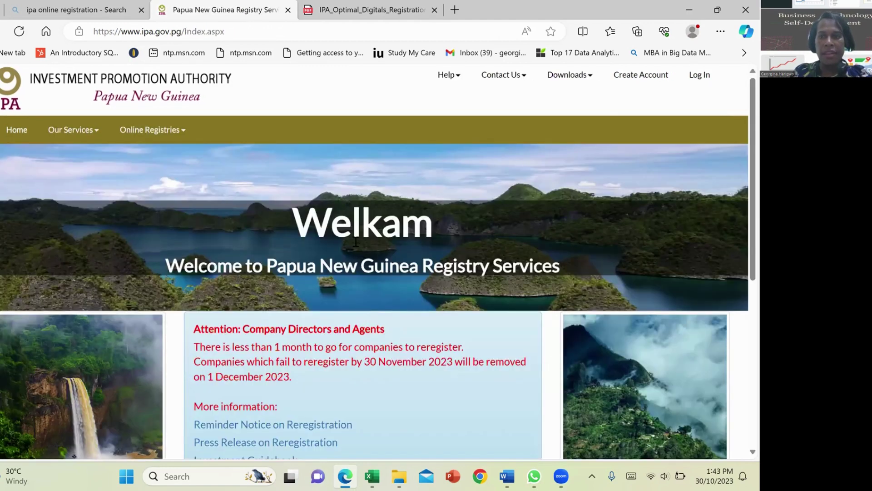
scroll(356, 241, down, 3)
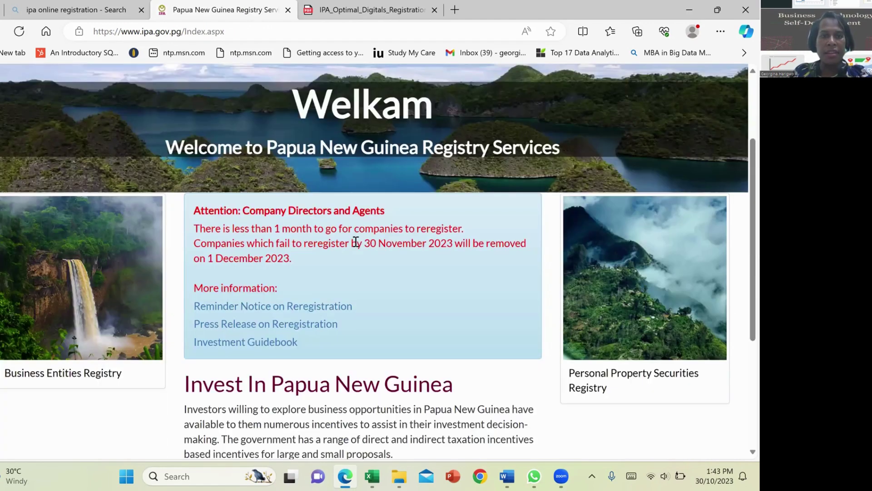
scroll(356, 242, up, 3)
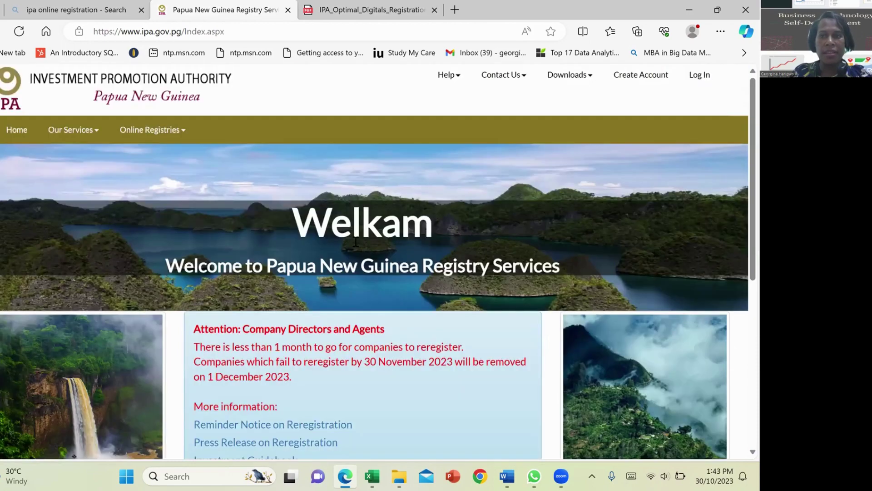
scroll(356, 240, down, 3)
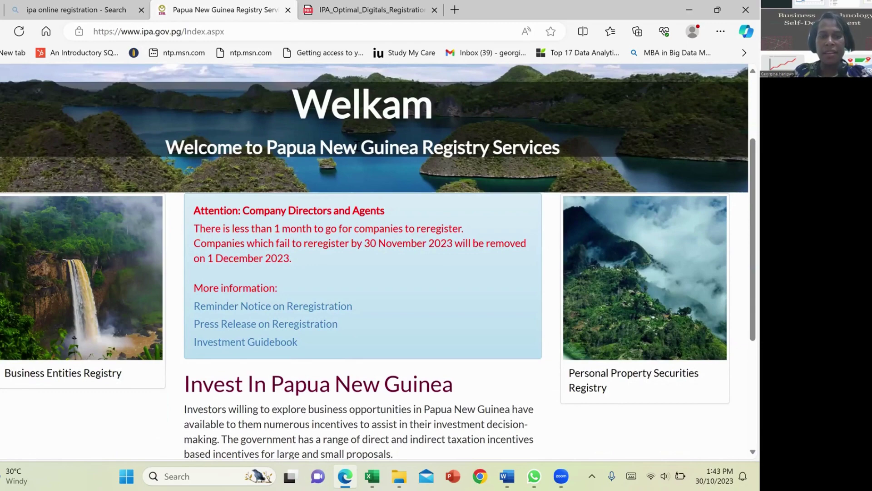
scroll(356, 146, up, 3)
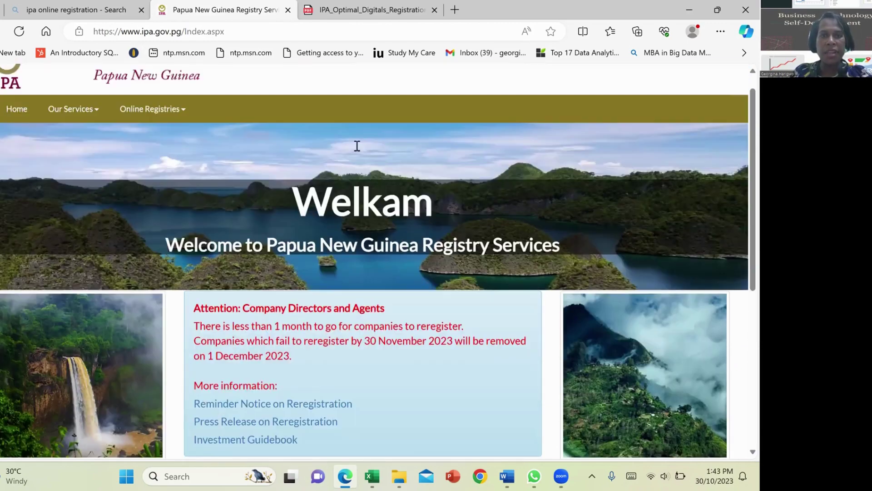